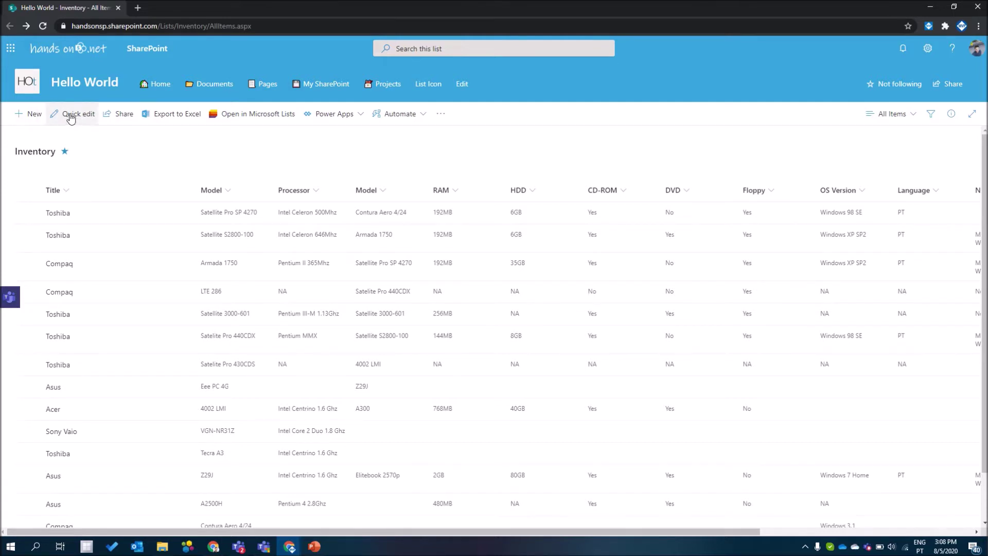
- Open the Inventory list in quick edit and switch the All Items view to fixed-height rows
left_click(74, 115)
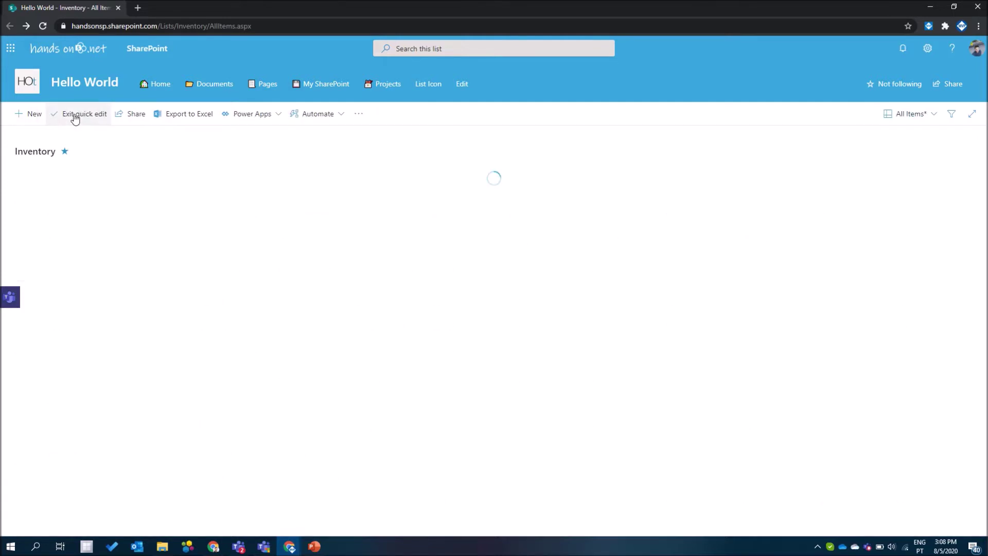
left_click(930, 124)
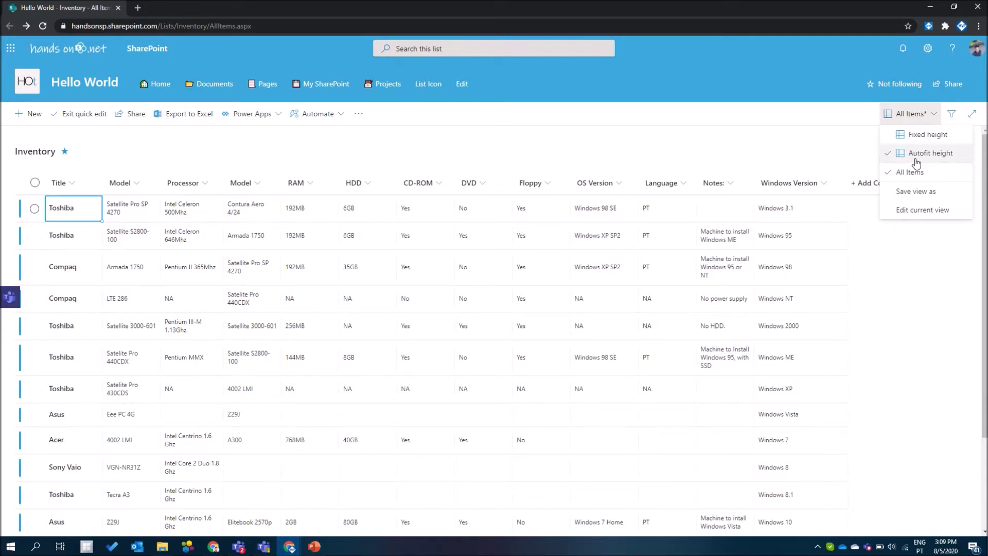
left_click(925, 134)
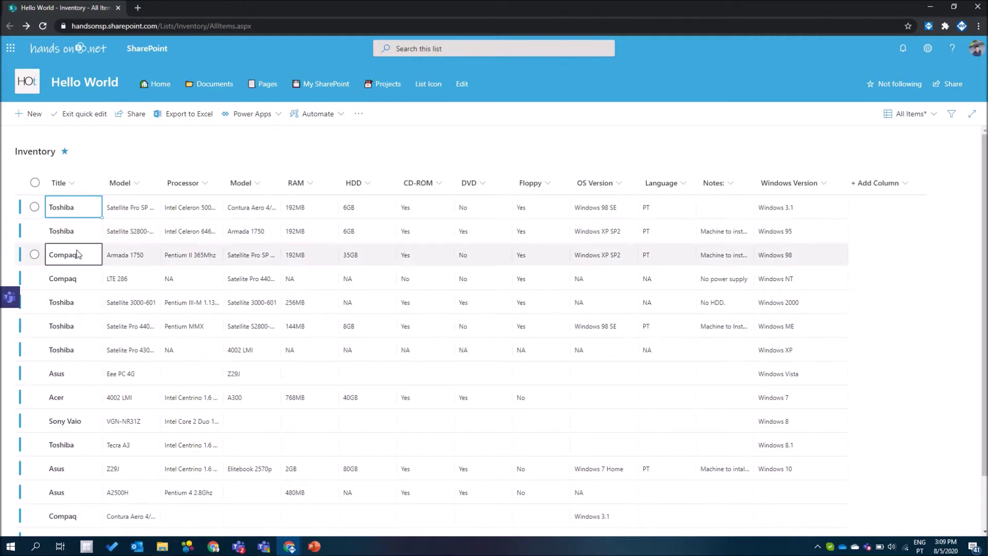
left_click(34, 255)
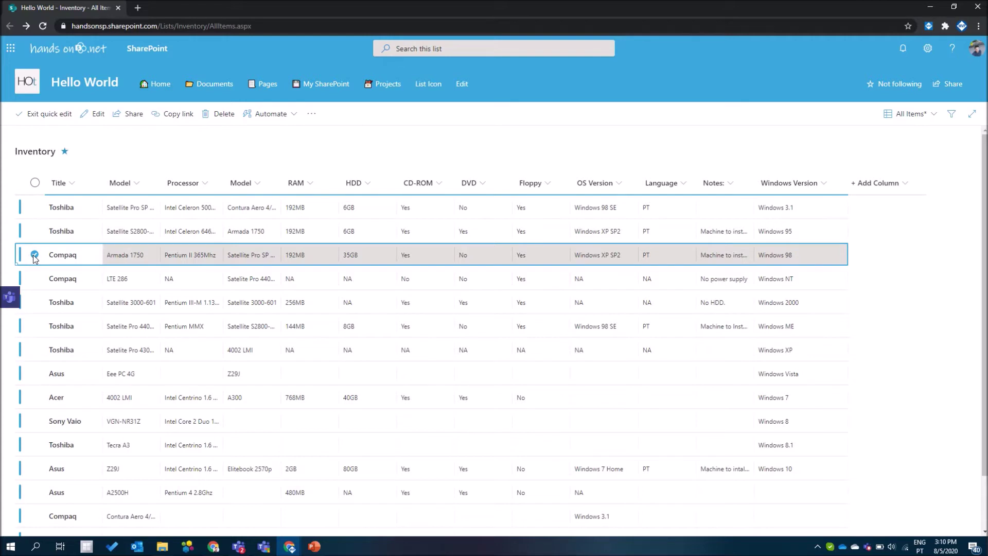
key("shift+Down")
key("shift+Down")
key("shift+Down")
key("shift+Down")
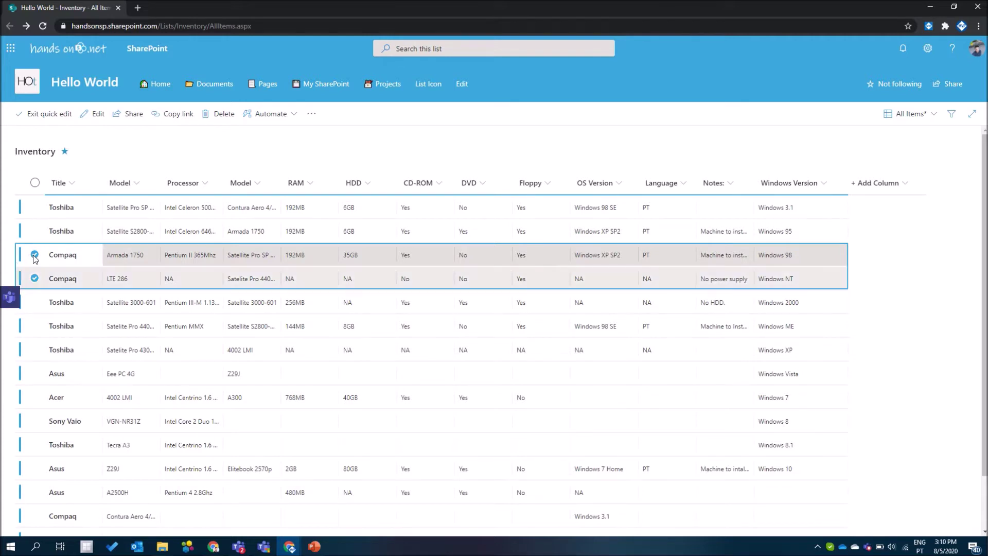
key("shift+Up")
key("shift+Up")
key("shift+Up")
key("shift+Up")
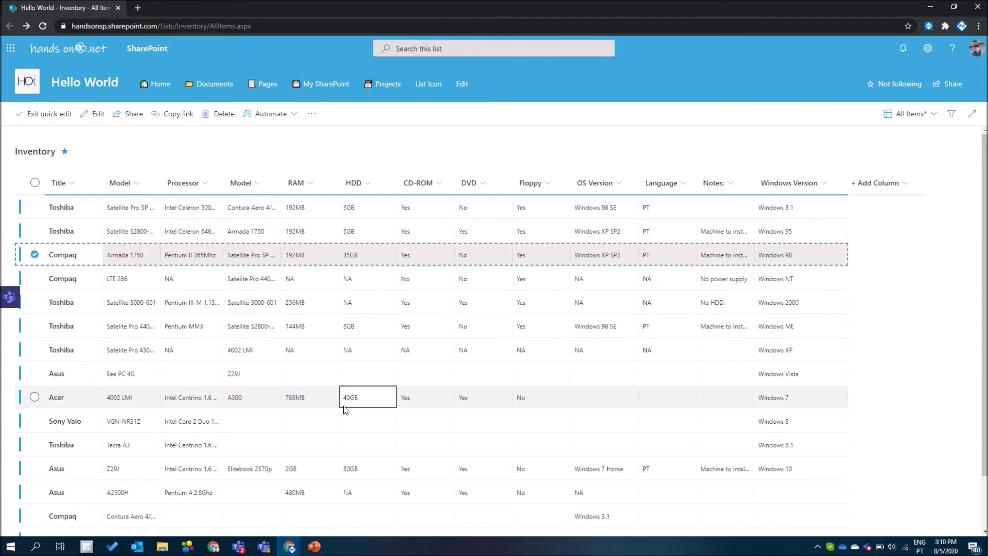
left_click(36, 399)
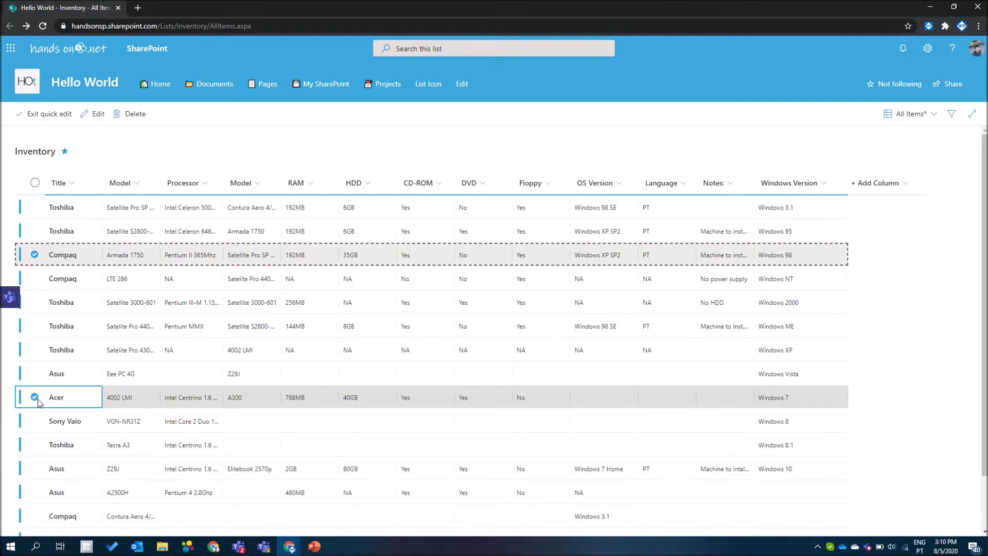
left_click(34, 397)
left_click(348, 375)
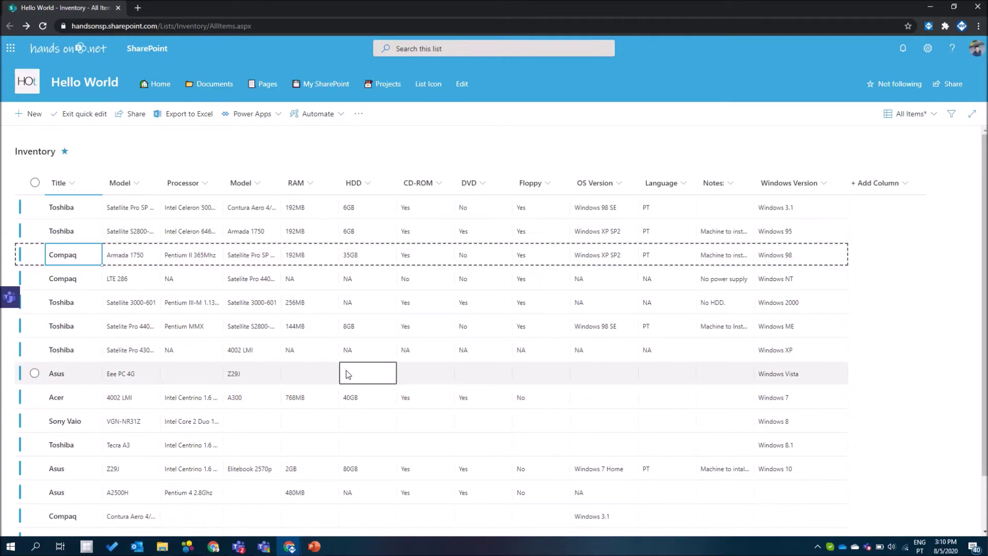
scroll(348, 375, "down", 2)
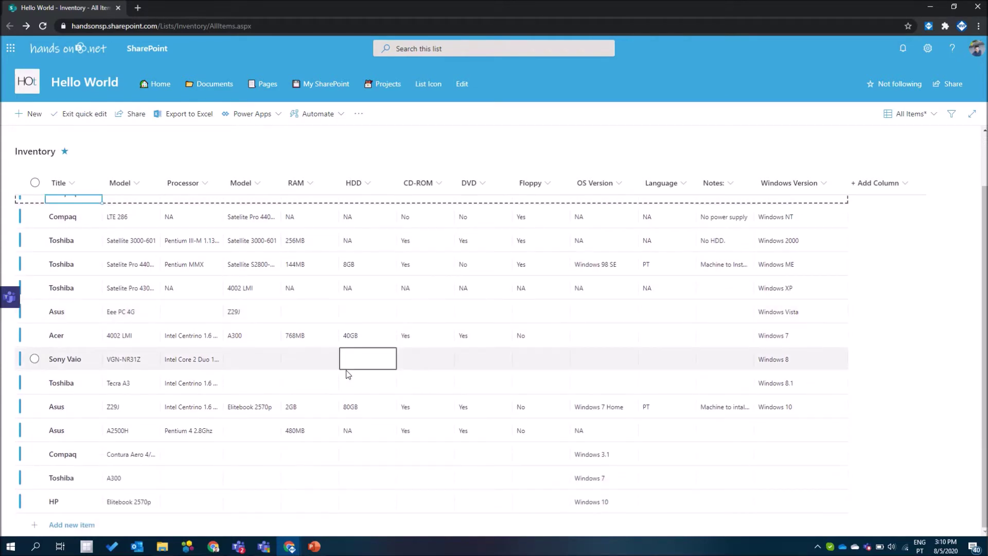
- Add a new Inventory row with Model 'Surface 3' and Title 'Microsoft'
left_click(90, 529)
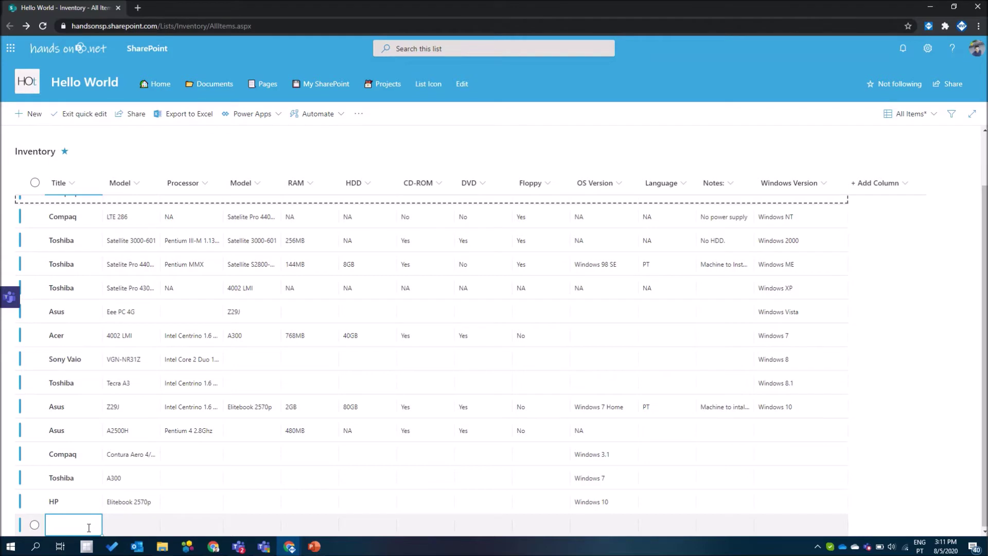
left_click(126, 527)
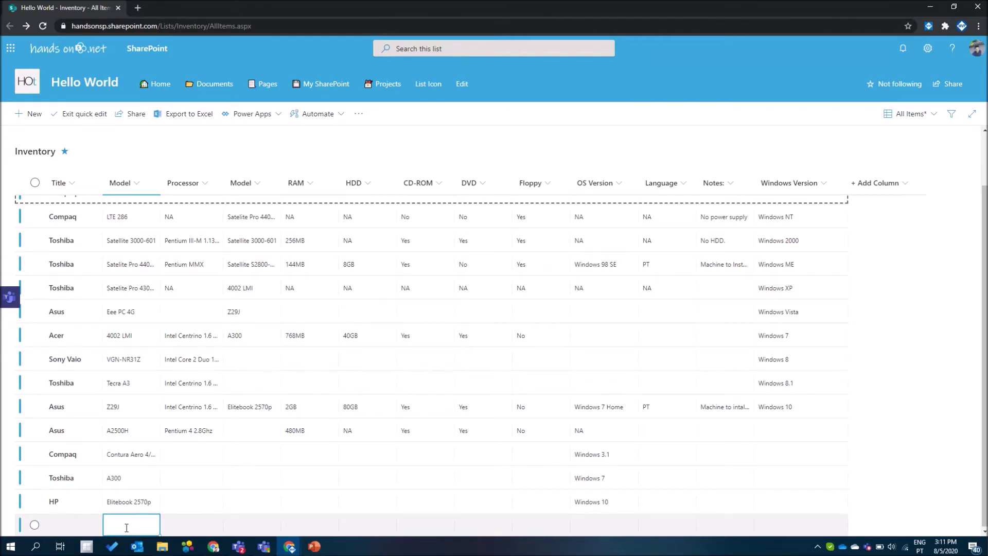
left_click(126, 528)
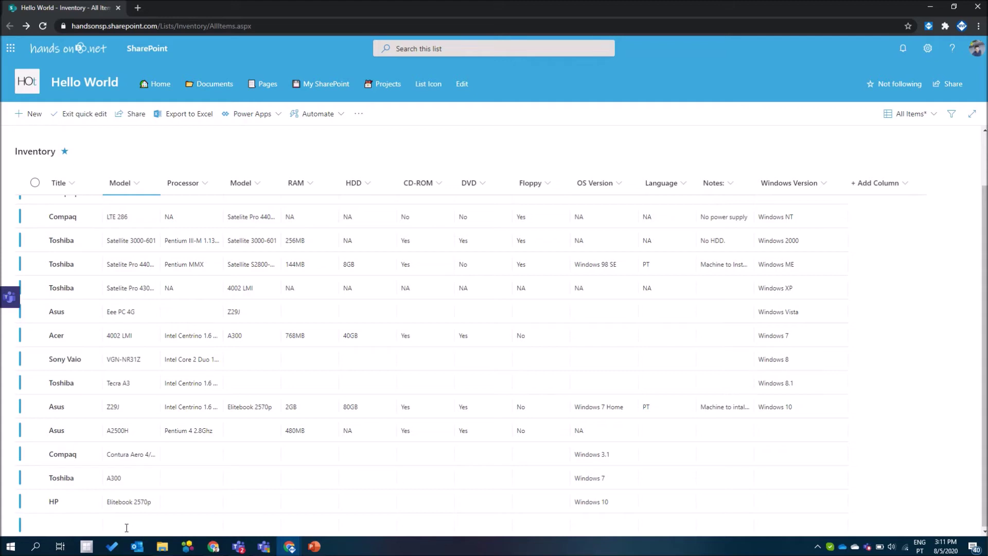
type("Surface 3")
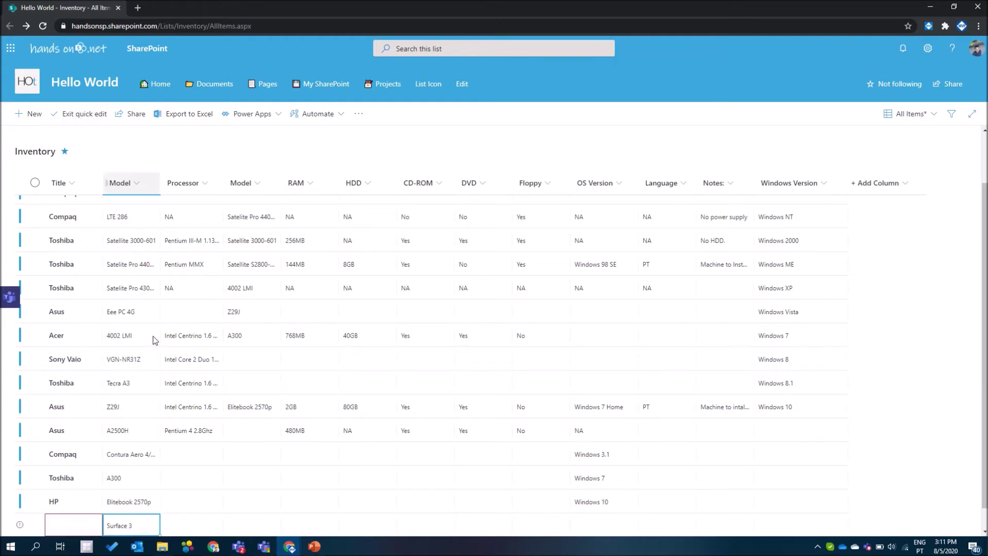
scroll(159, 388, "down", 1)
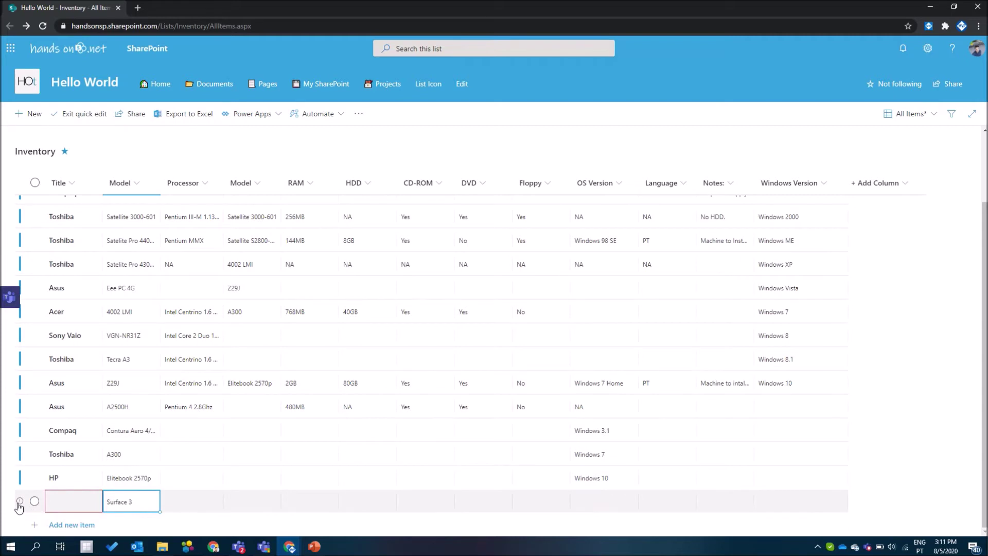
left_click(20, 501)
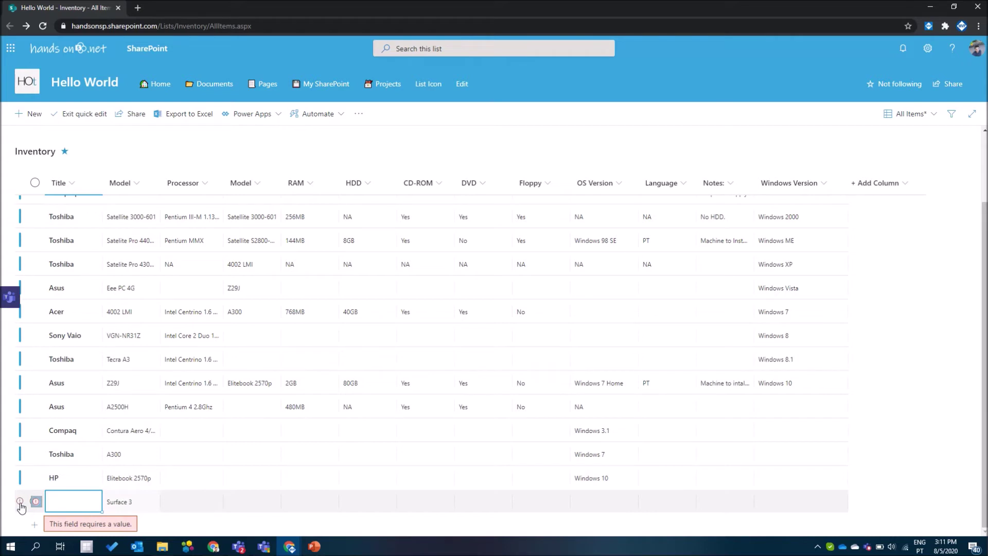
type("Microsoft")
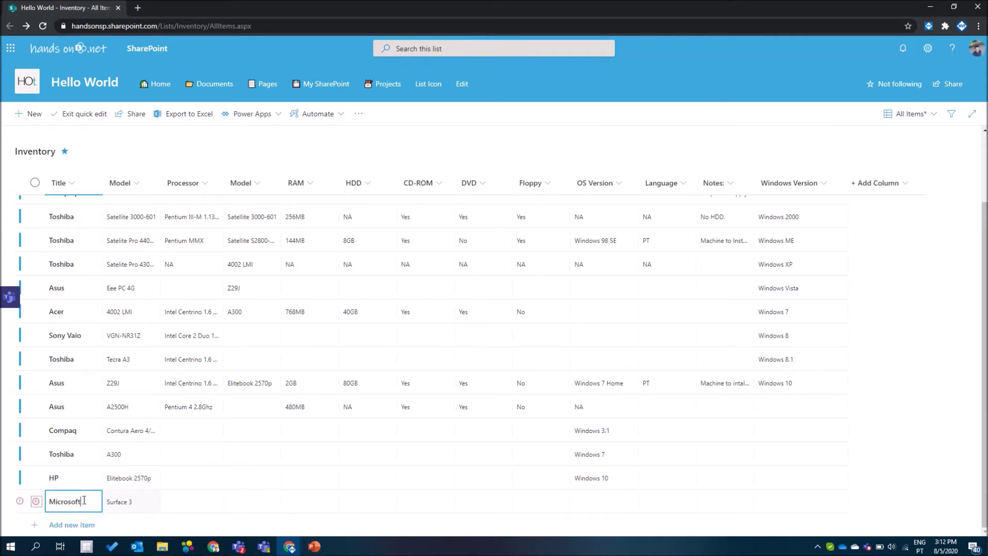
- Exit quick edit, create an Image column named 'Picture', and open the Compaq item for editing
left_click(92, 117)
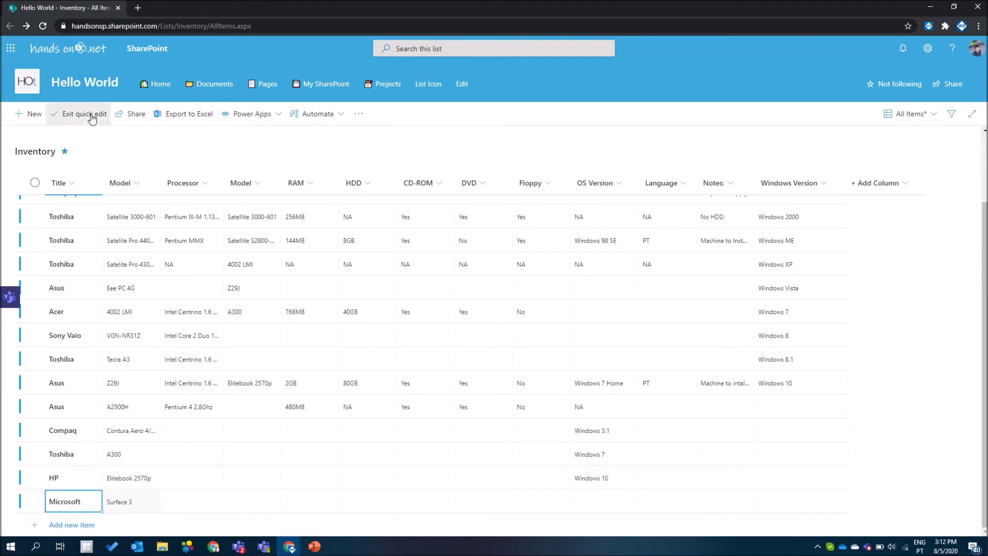
scroll(535, 253, "right", 5)
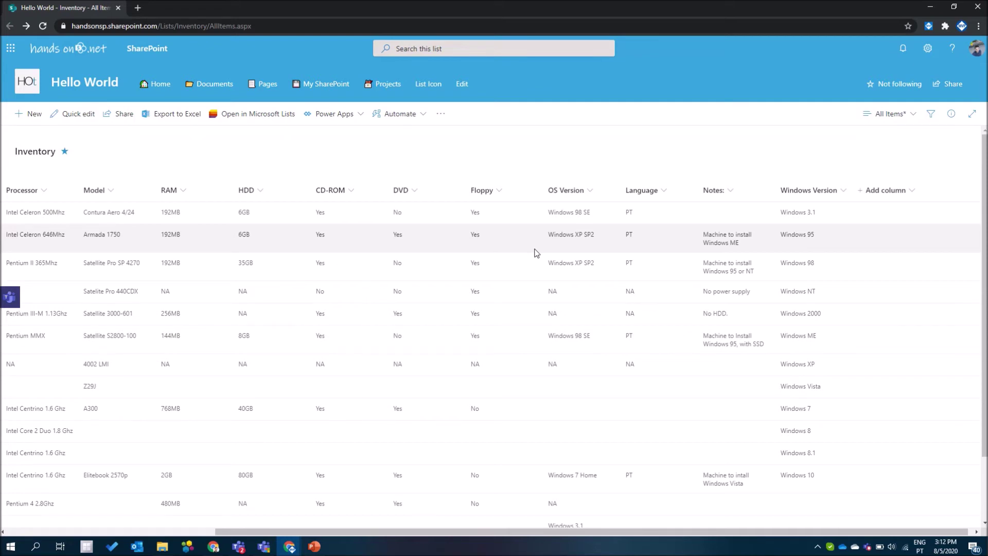
left_click(893, 190)
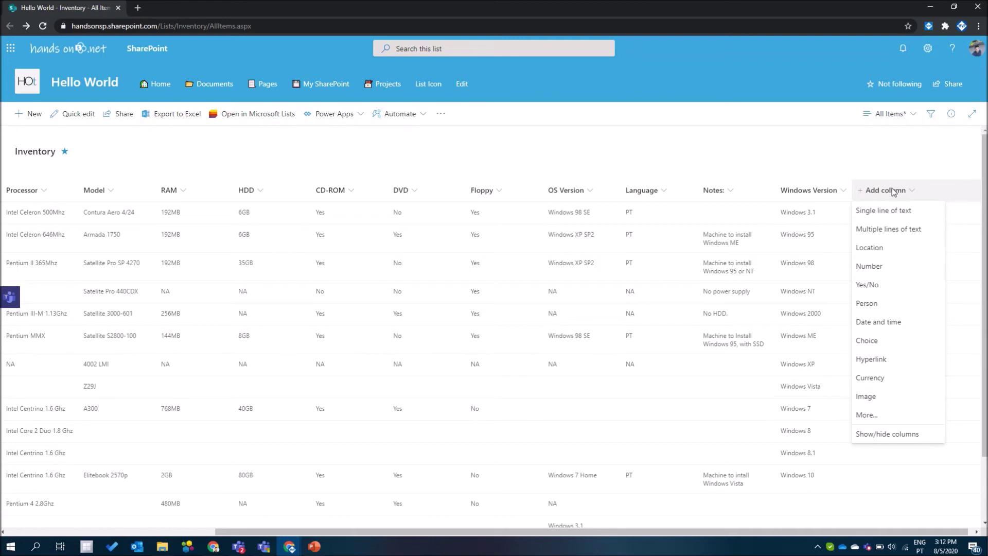
left_click(919, 395)
type("Picture")
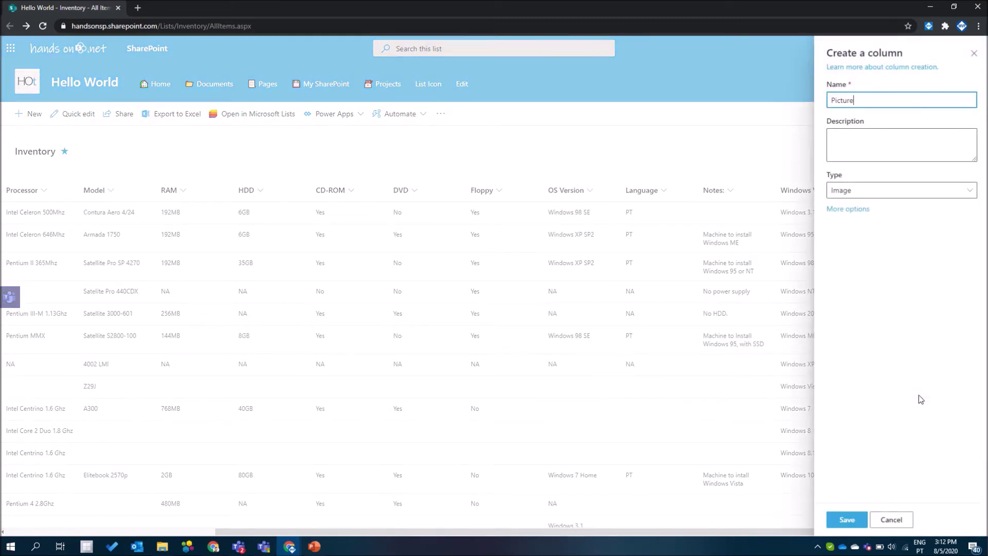
left_click(851, 521)
left_click(391, 291)
left_click(33, 113)
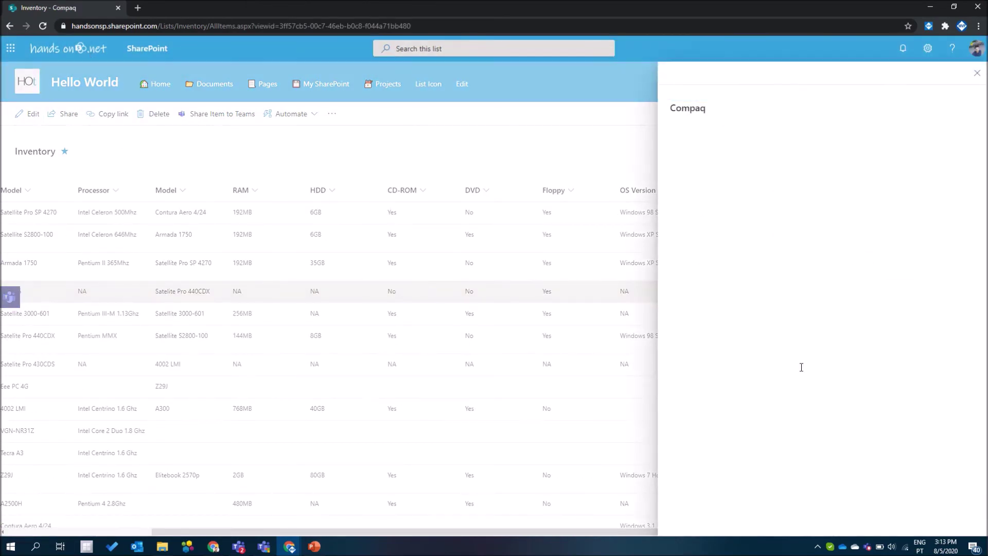
- Set the Compaq item's Picture to Desktop\440.jpg and save the item
scroll(801, 366, "down", 4)
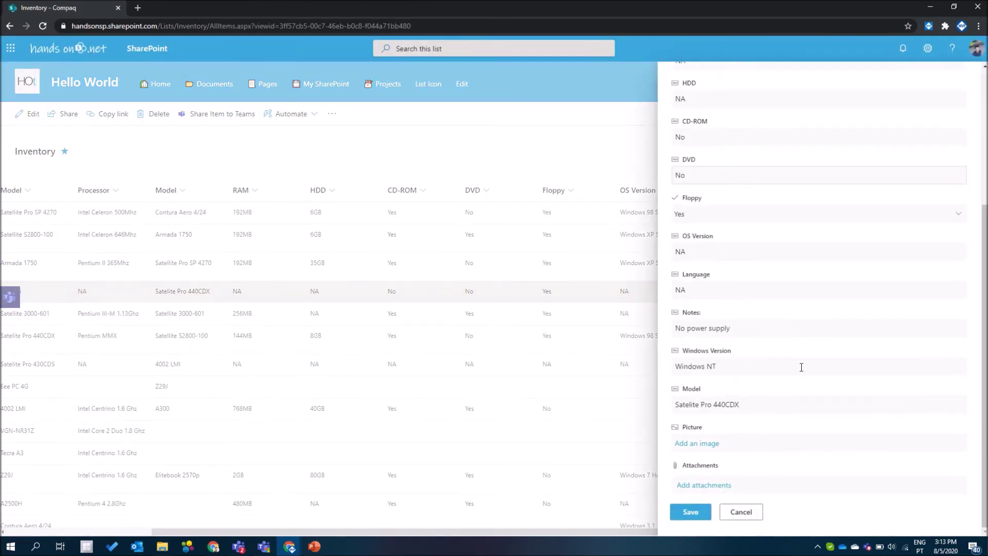
left_click(708, 445)
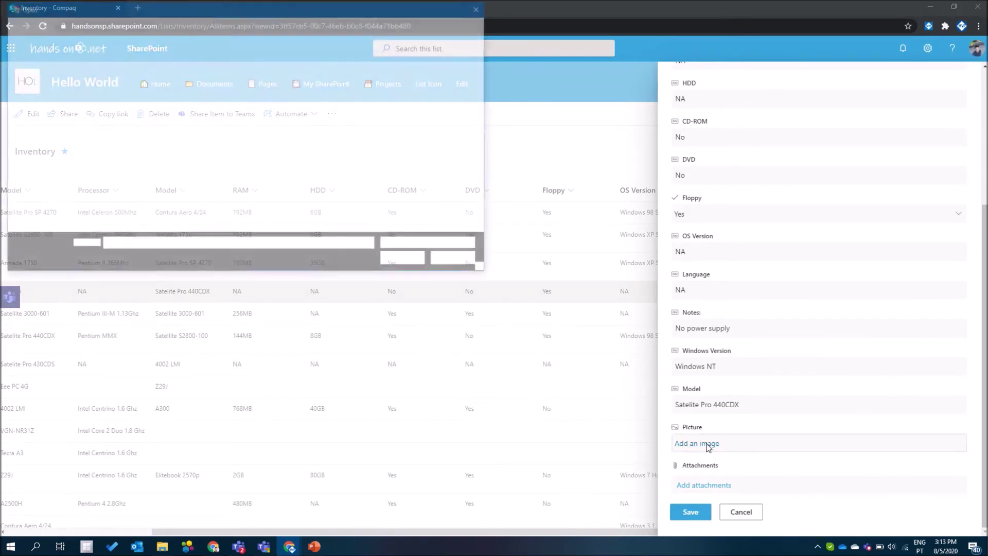
left_click(50, 125)
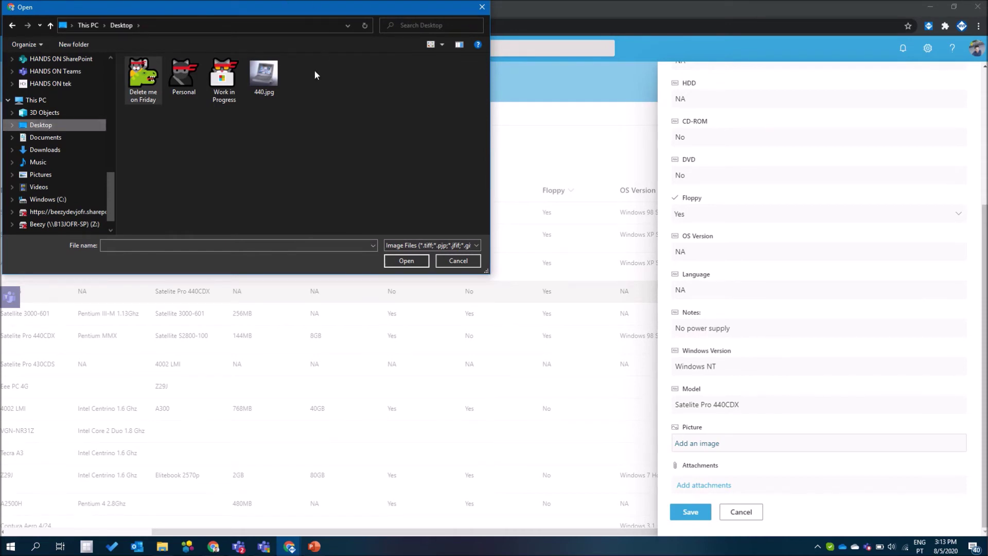
double_click(265, 77)
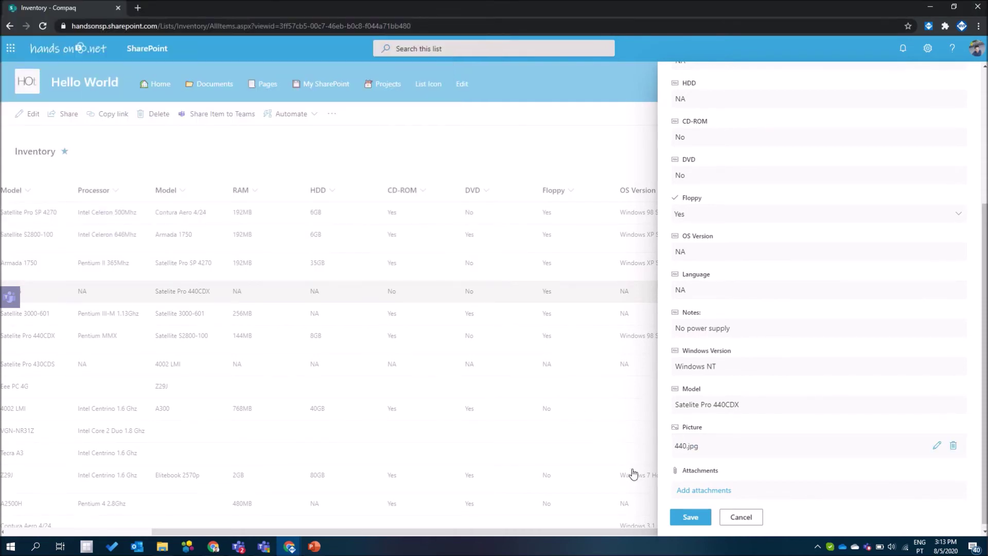
left_click(699, 519)
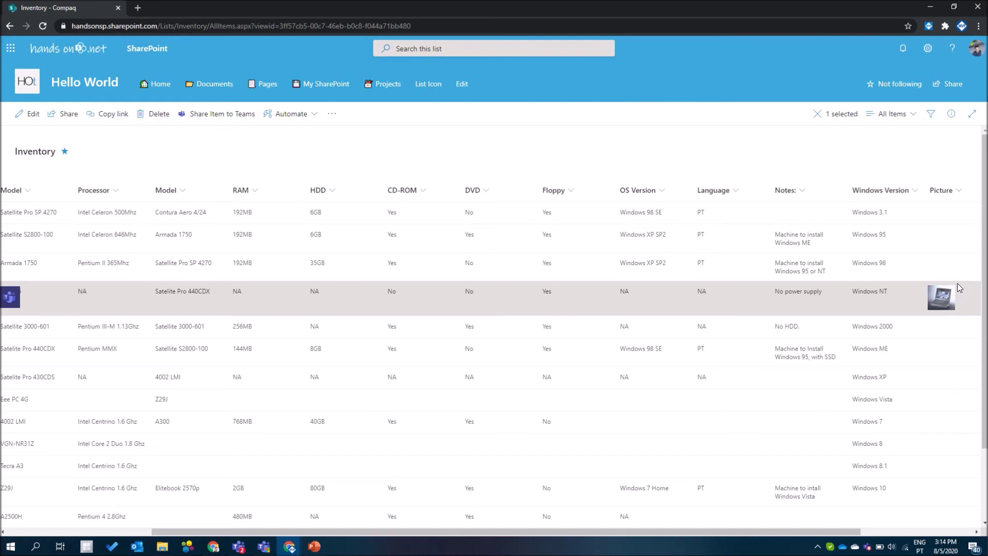
- Browse Site contents > Site Assets > Lists > Inventory to locate the stored 440.jpg
left_click(928, 49)
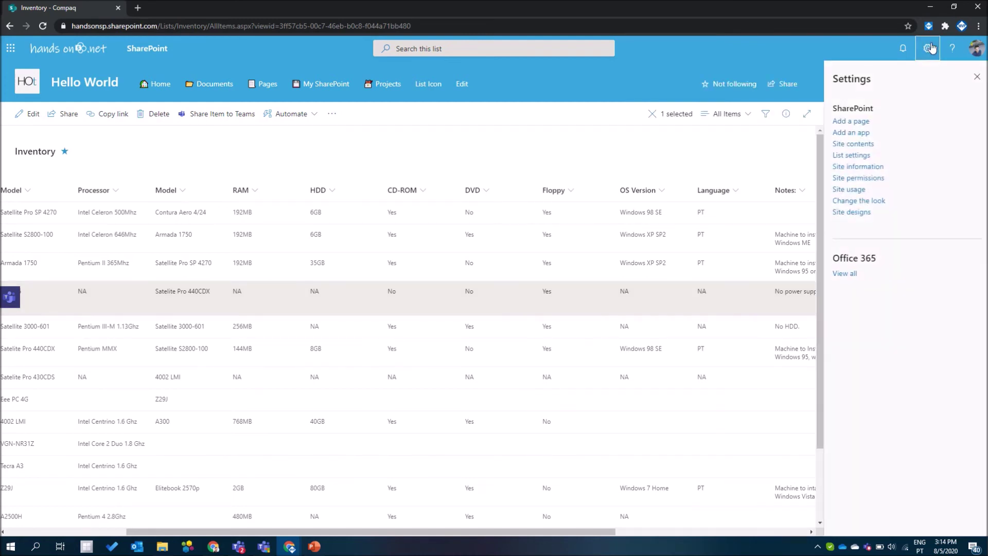
left_click(860, 146)
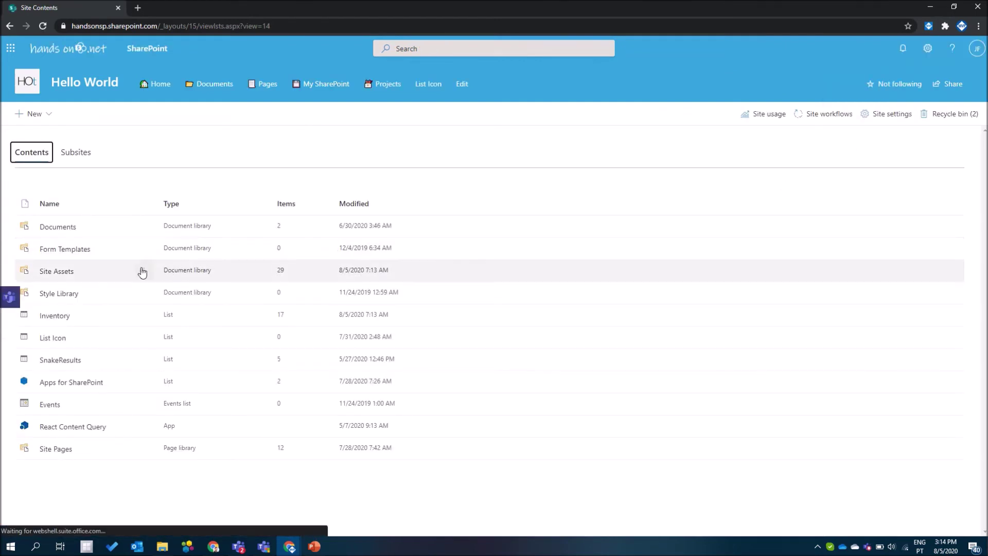
left_click(70, 273)
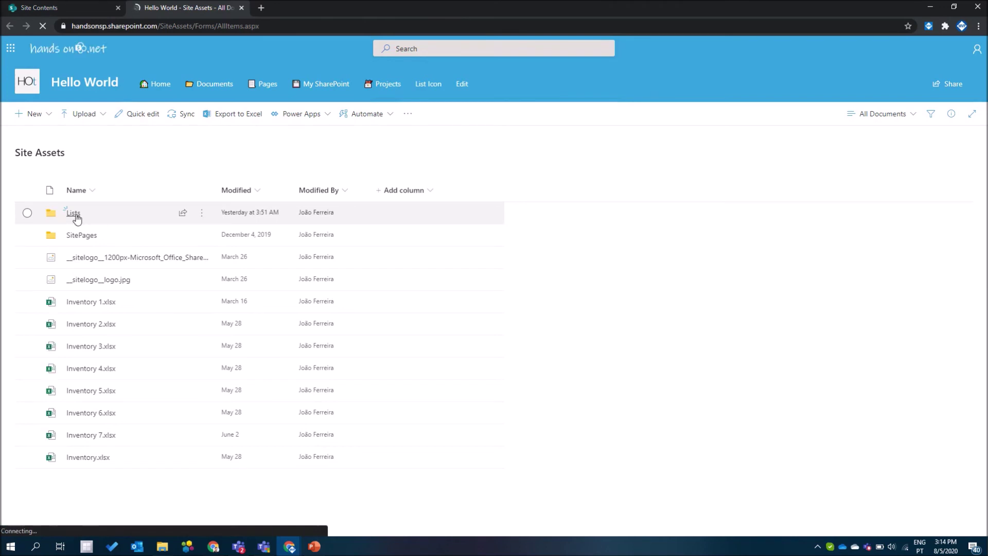
left_click(75, 213)
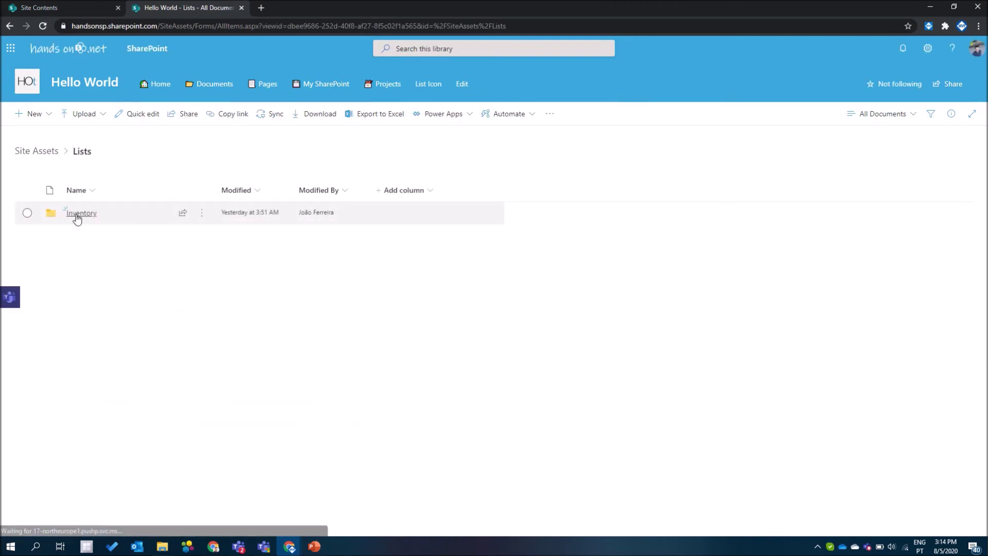
left_click(77, 215)
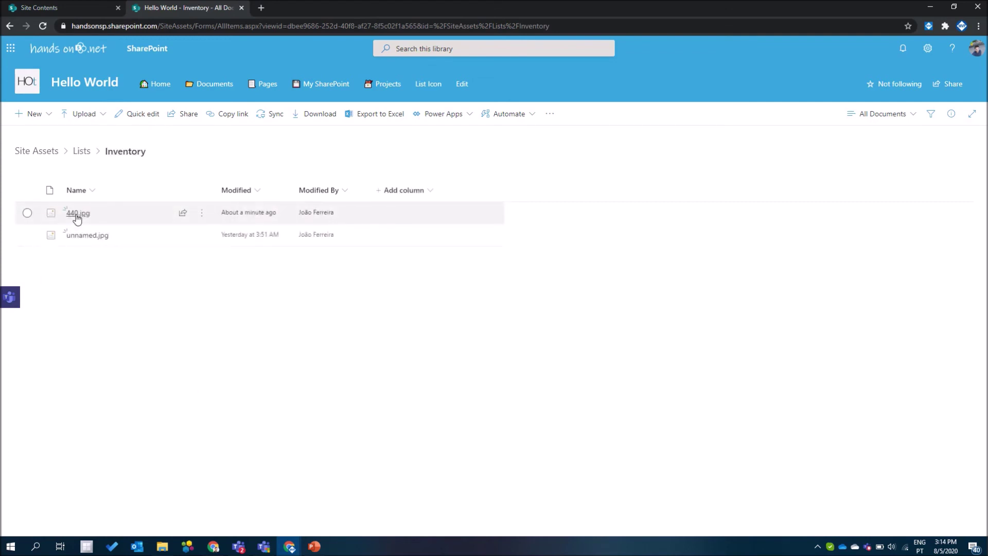
mouse_move(76, 216)
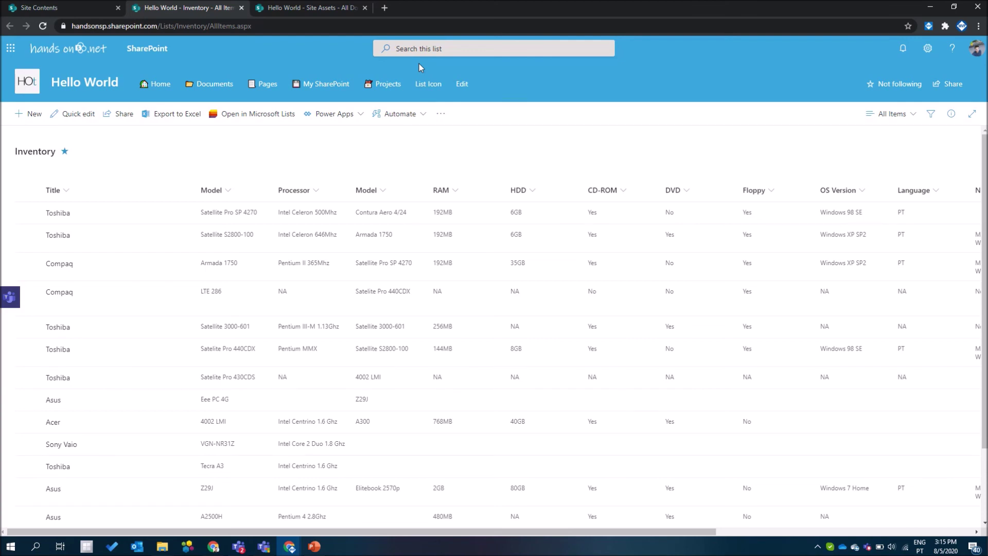
- Rename the Title column to 'Brand' in quick edit, then exit and start a new item
left_click(75, 114)
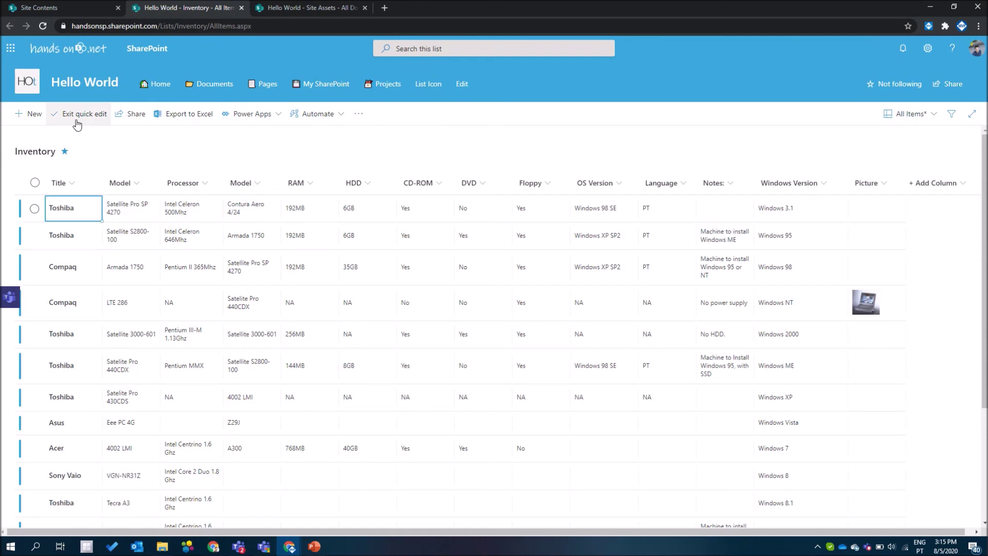
left_click(75, 185)
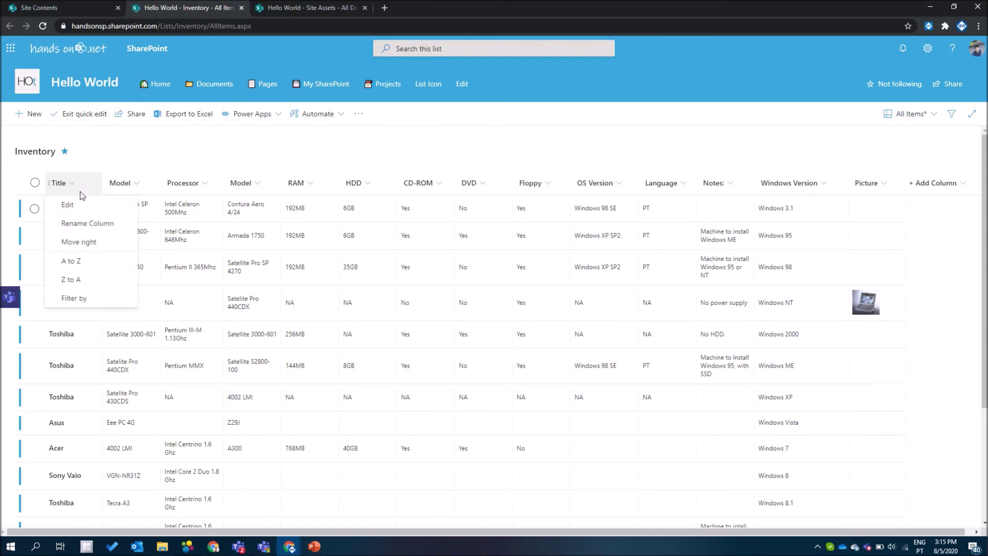
left_click(84, 225)
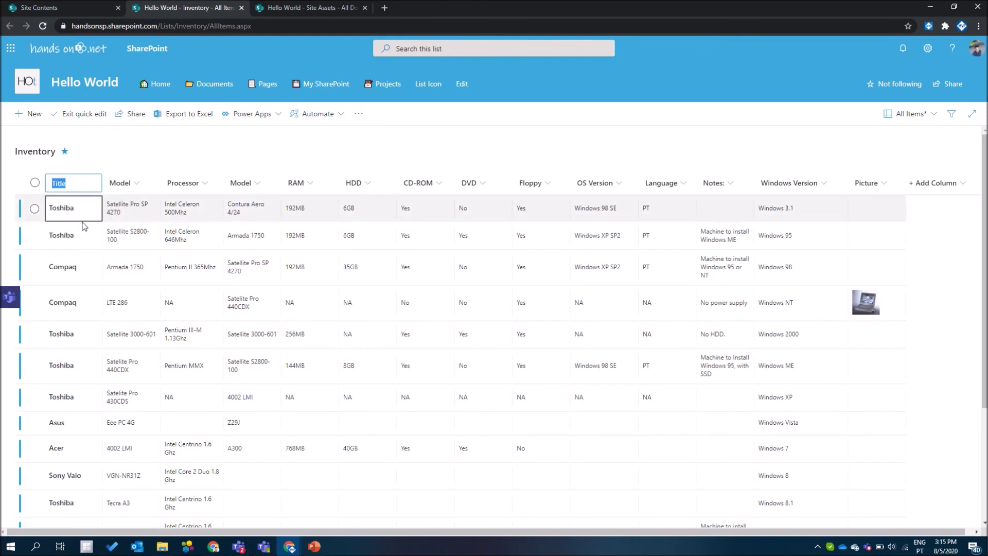
type("Brand")
left_click(138, 151)
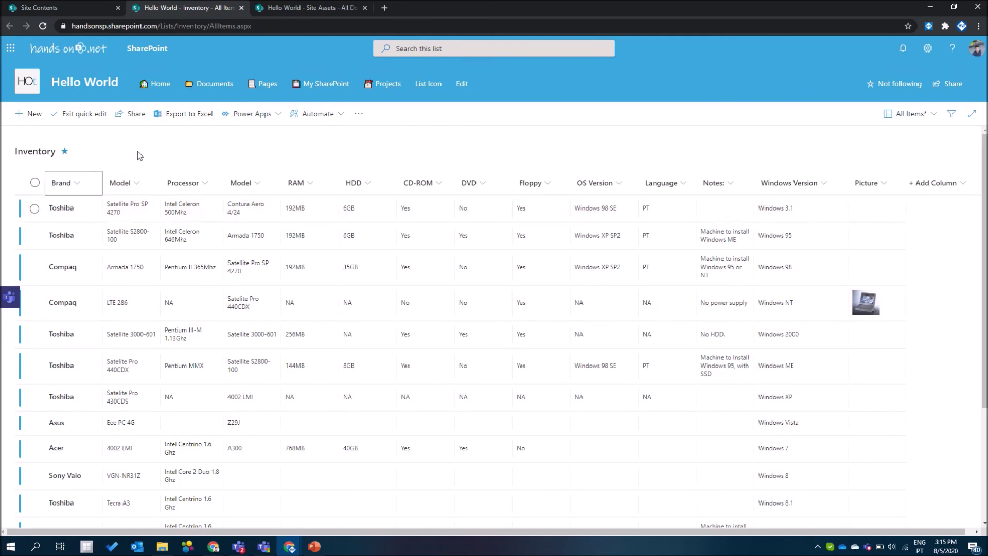
left_click(85, 116)
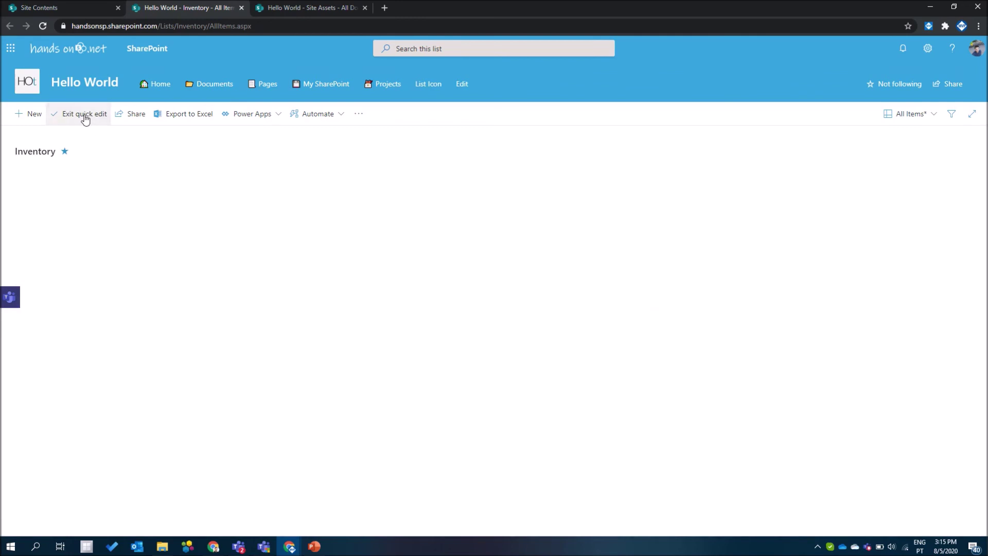
left_click(31, 117)
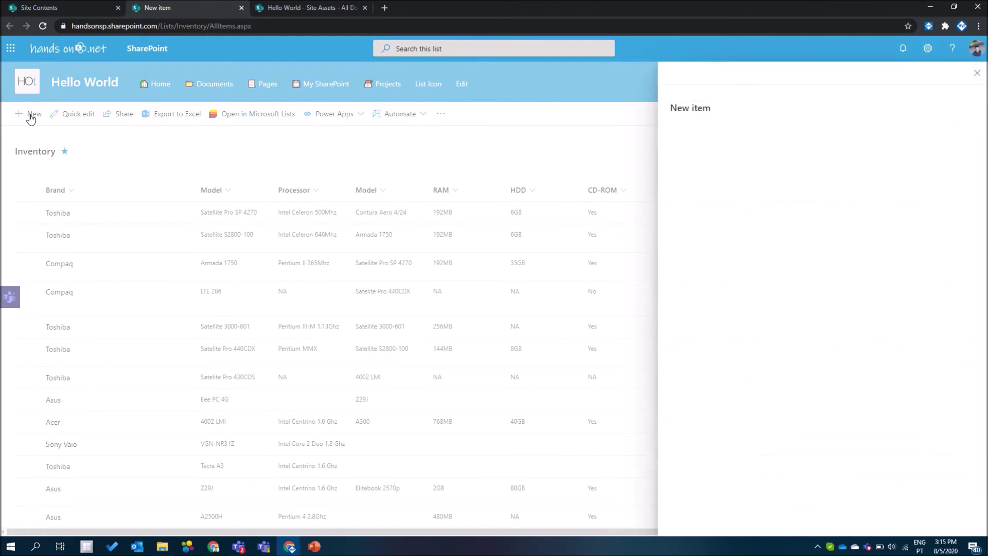